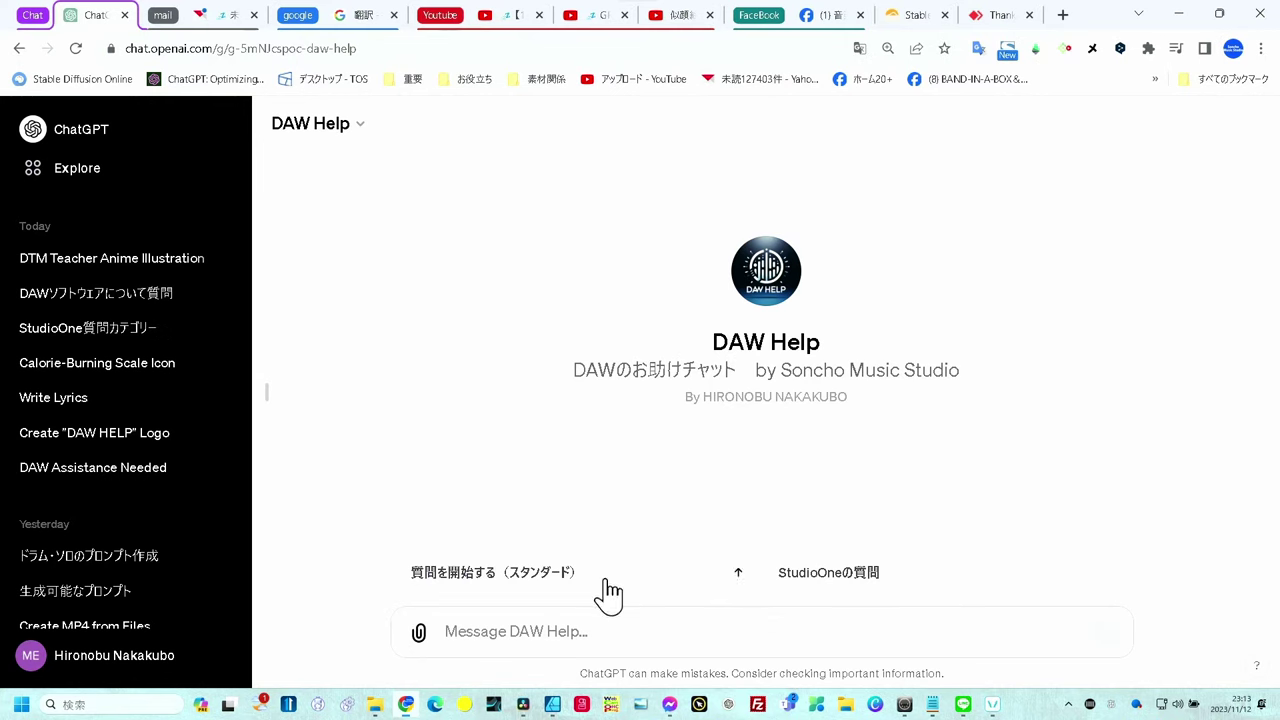
# - Start a standard DAW Help session and answer 'StudioOne Pro 6.5' as the DAW in use
pyautogui.click(737, 590)
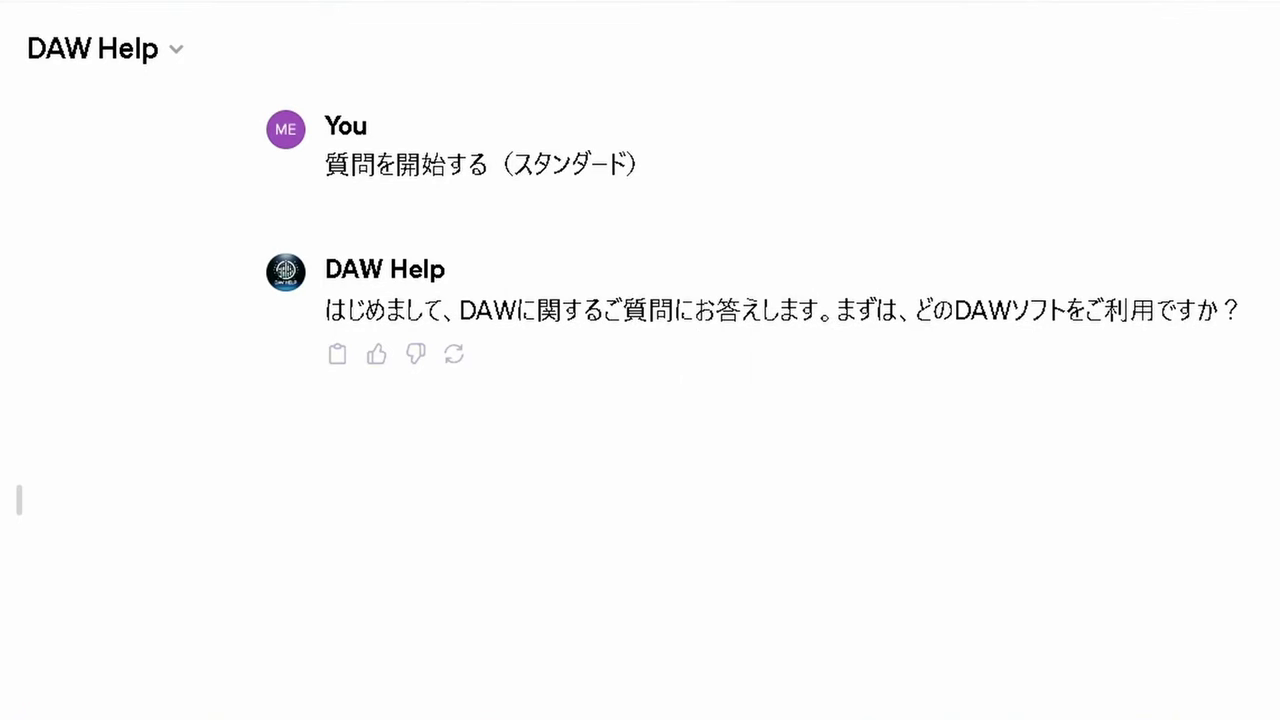
pyautogui.write('S')
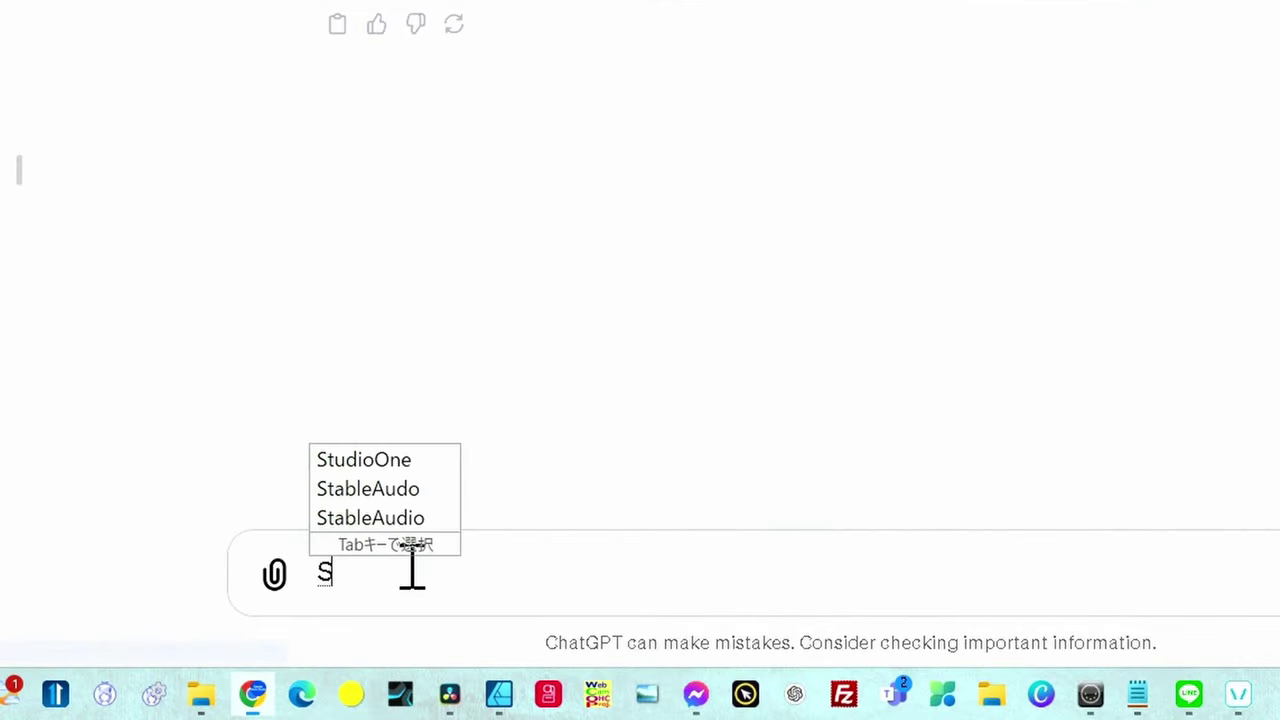
pyautogui.write('tudio')
pyautogui.write('O')
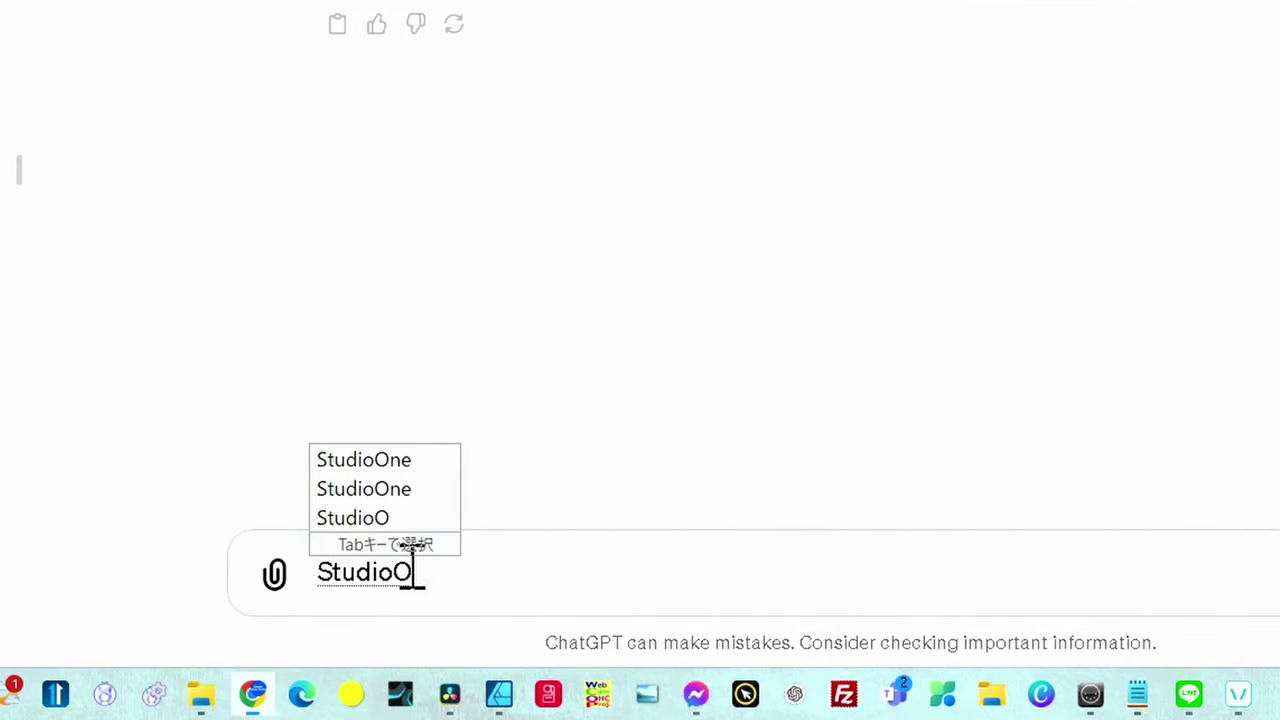
pyautogui.write('ne')
pyautogui.press('Return')
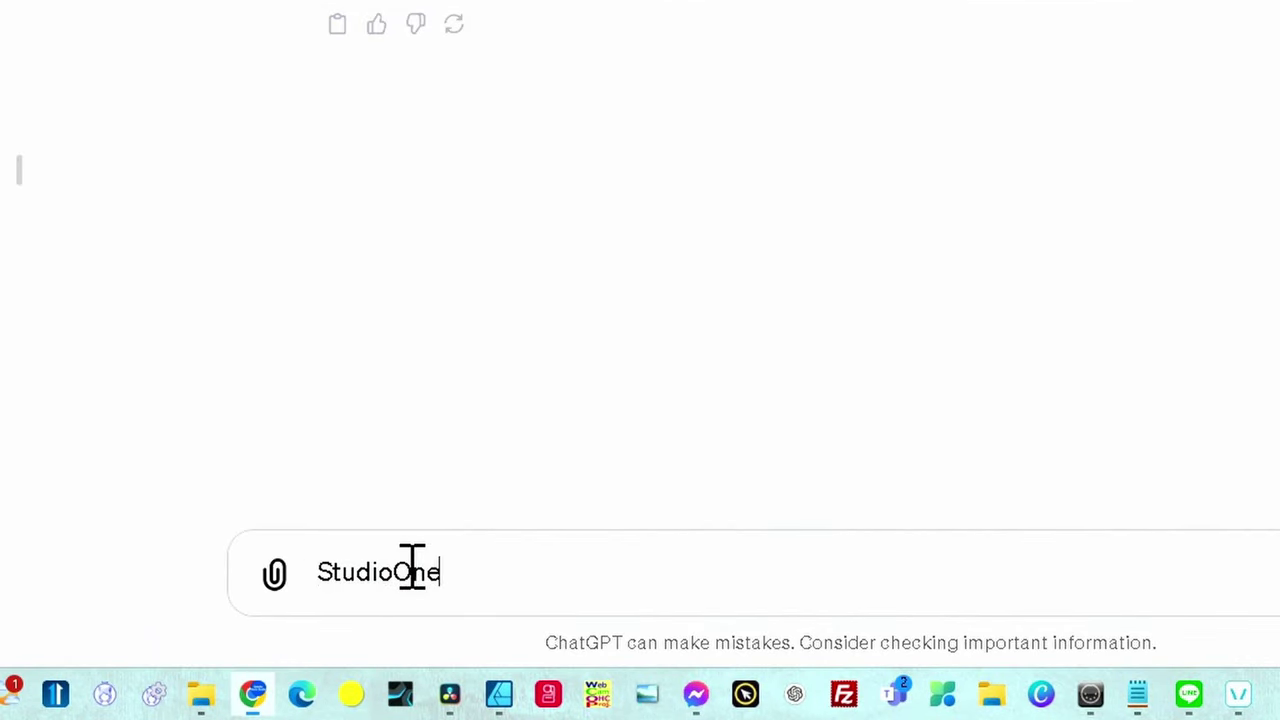
pyautogui.write('Pro 6.5')
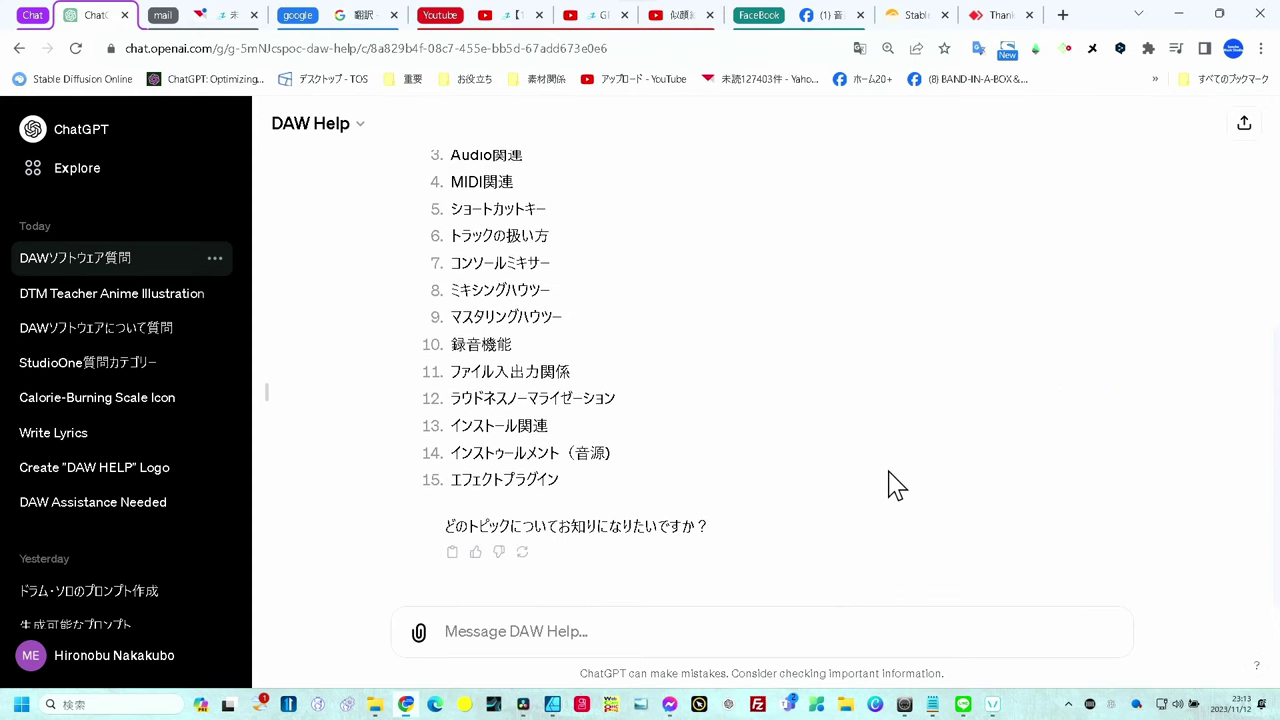
# - Reply '5' to pick the shortcut-keys topic from DAW Help's 15-topic list
pyautogui.scroll(1, 895, 485)
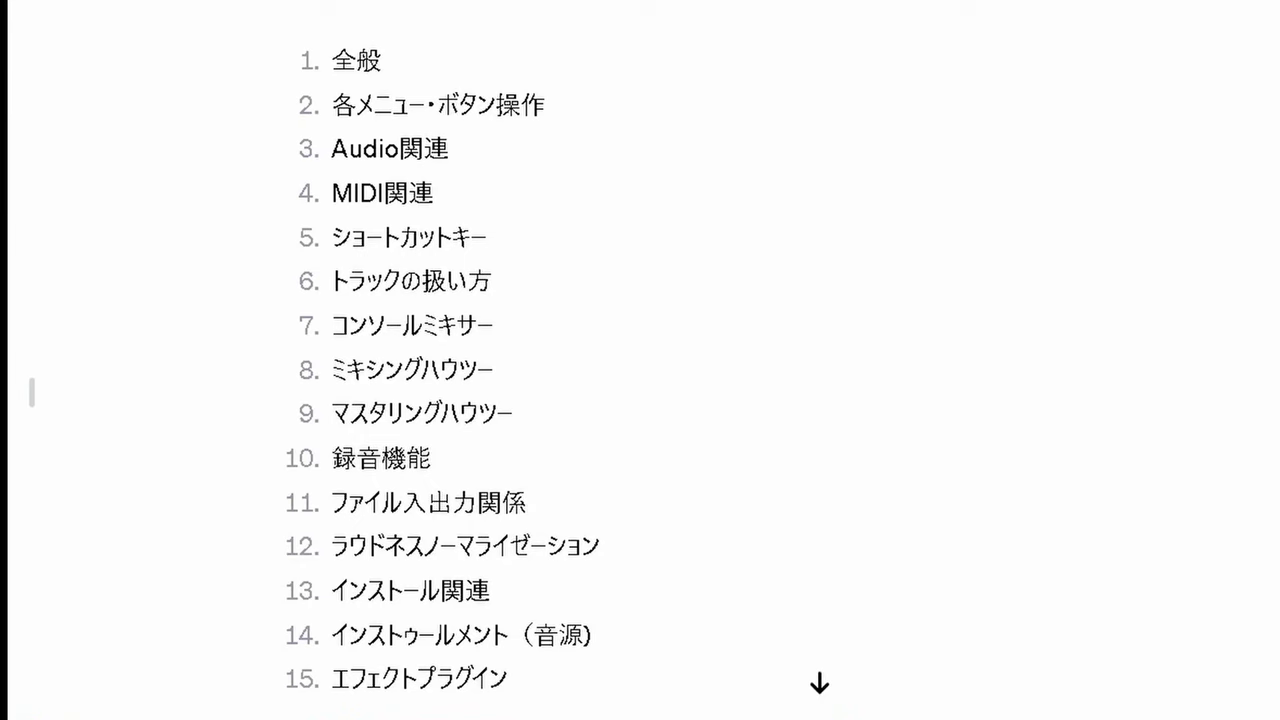
pyautogui.write('5')
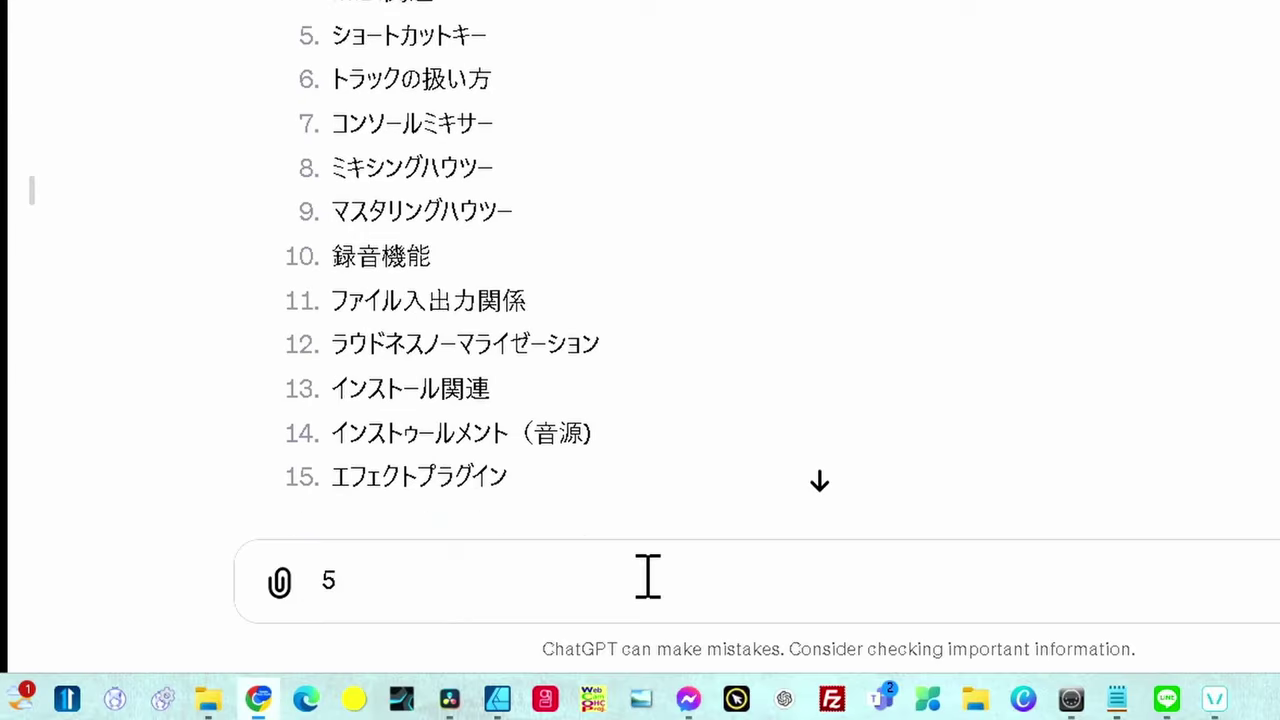
pyautogui.press('Return')
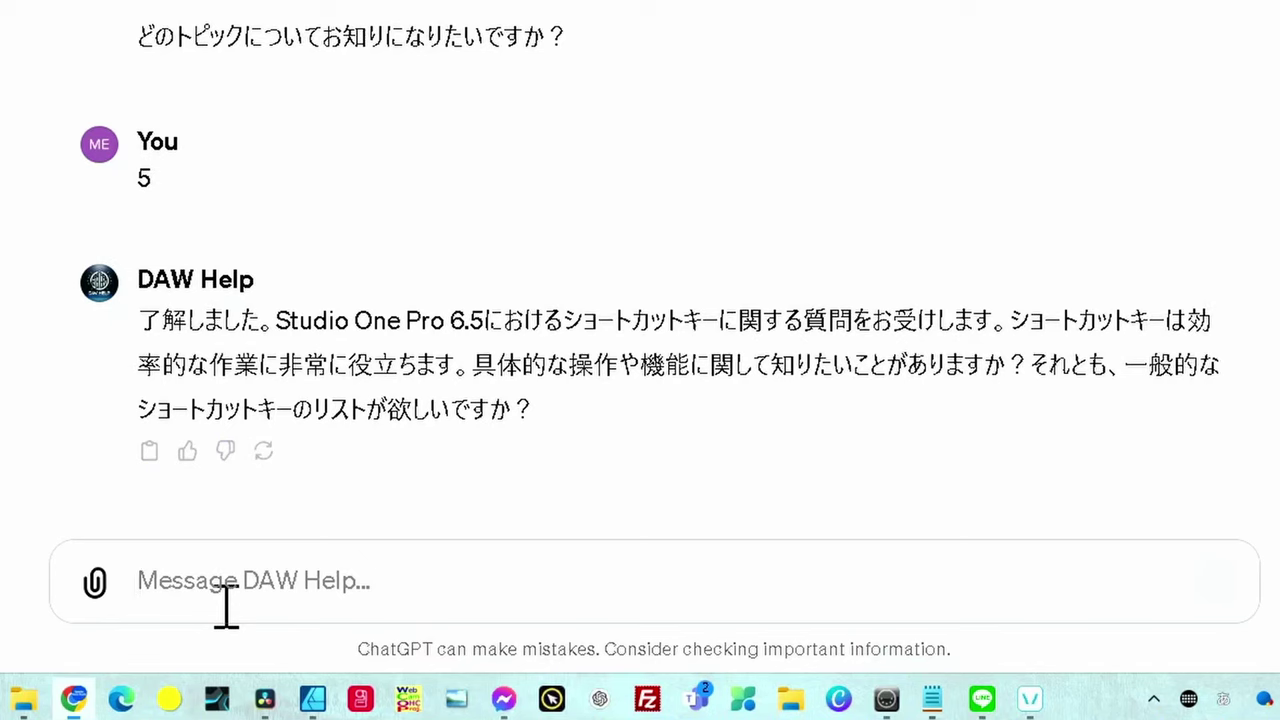
# - Ask 'リージョンの長さでループを作るときの方法とショートカット' about region-length loops and their shortcut
pyautogui.write('リージョンの長さでループを作るときの方法とショートカット')
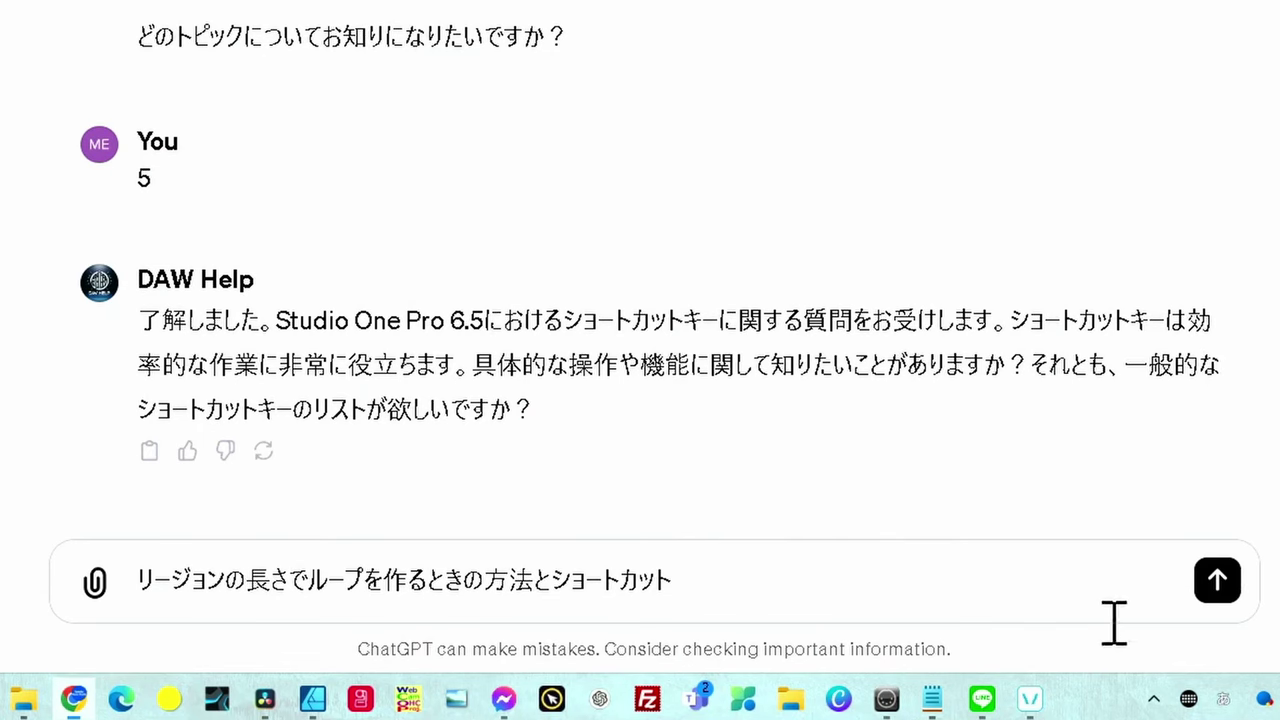
pyautogui.click(1217, 580)
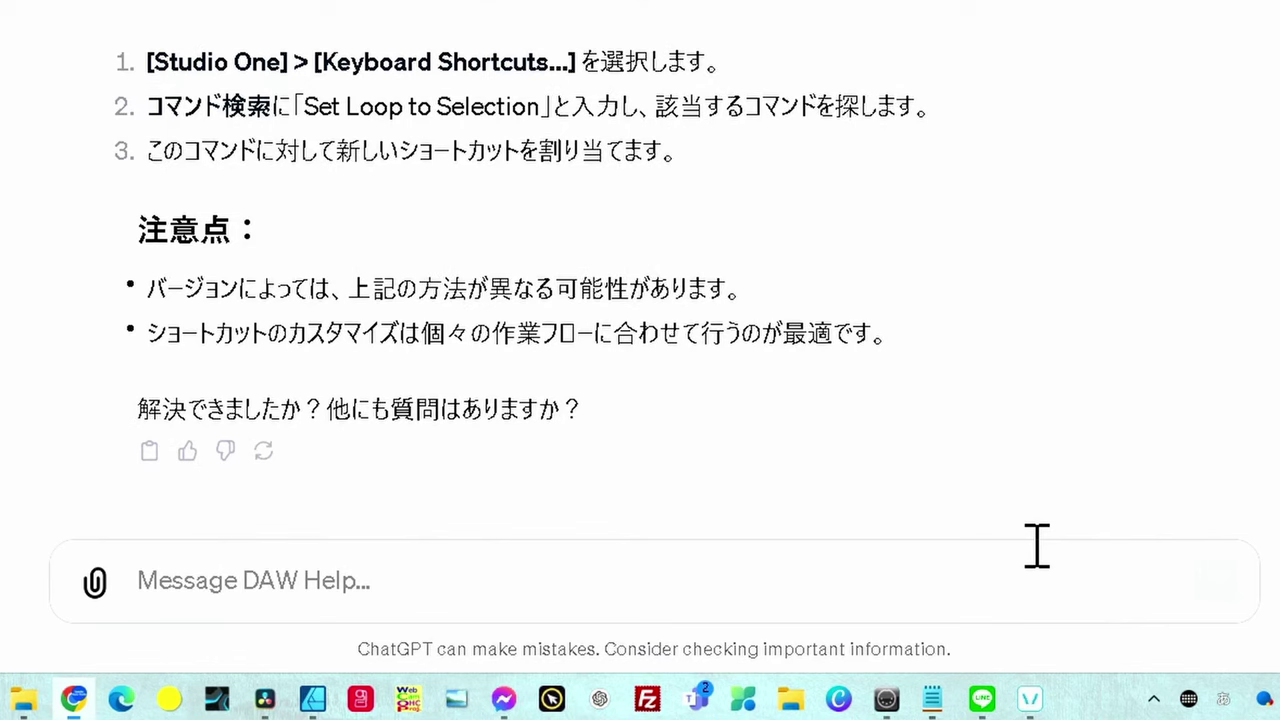
# - Ask 'では標準のショートカットでのループ範囲の設定は' and scroll back through the reply
pyautogui.click(429, 588)
pyautogui.write('では標準のショートカットでのループ範囲の設定は')
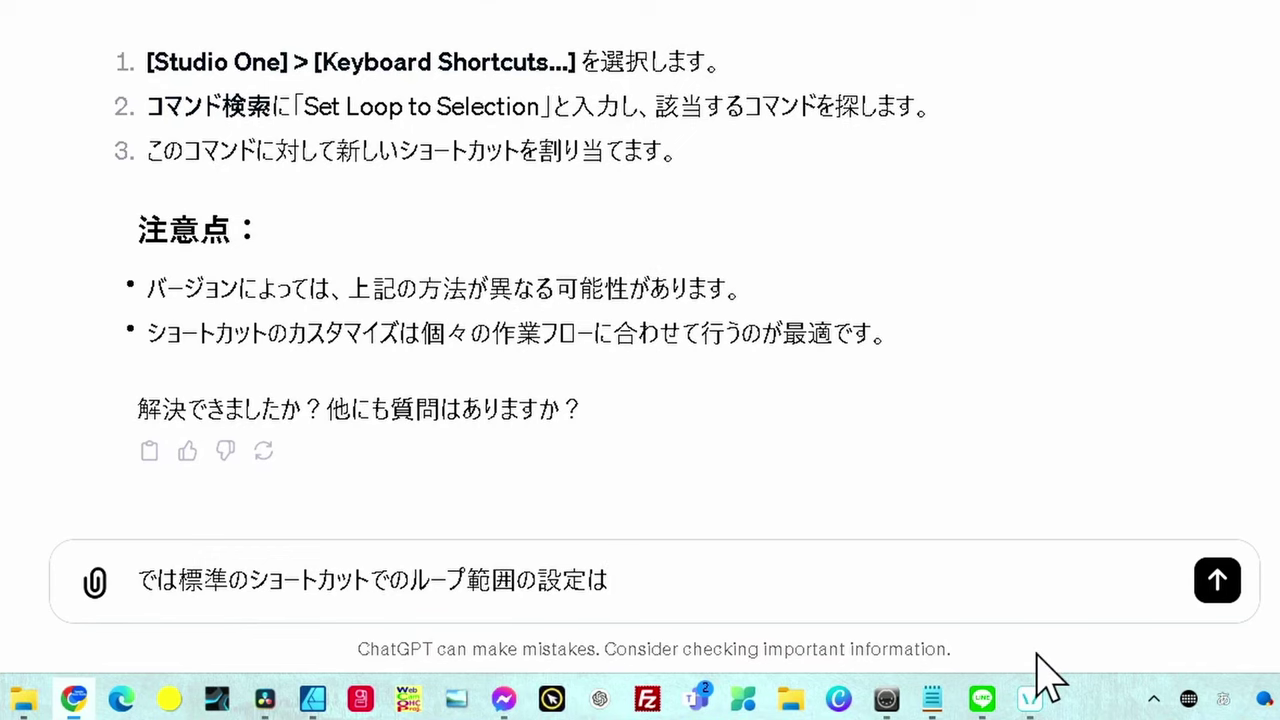
pyautogui.press('Return')
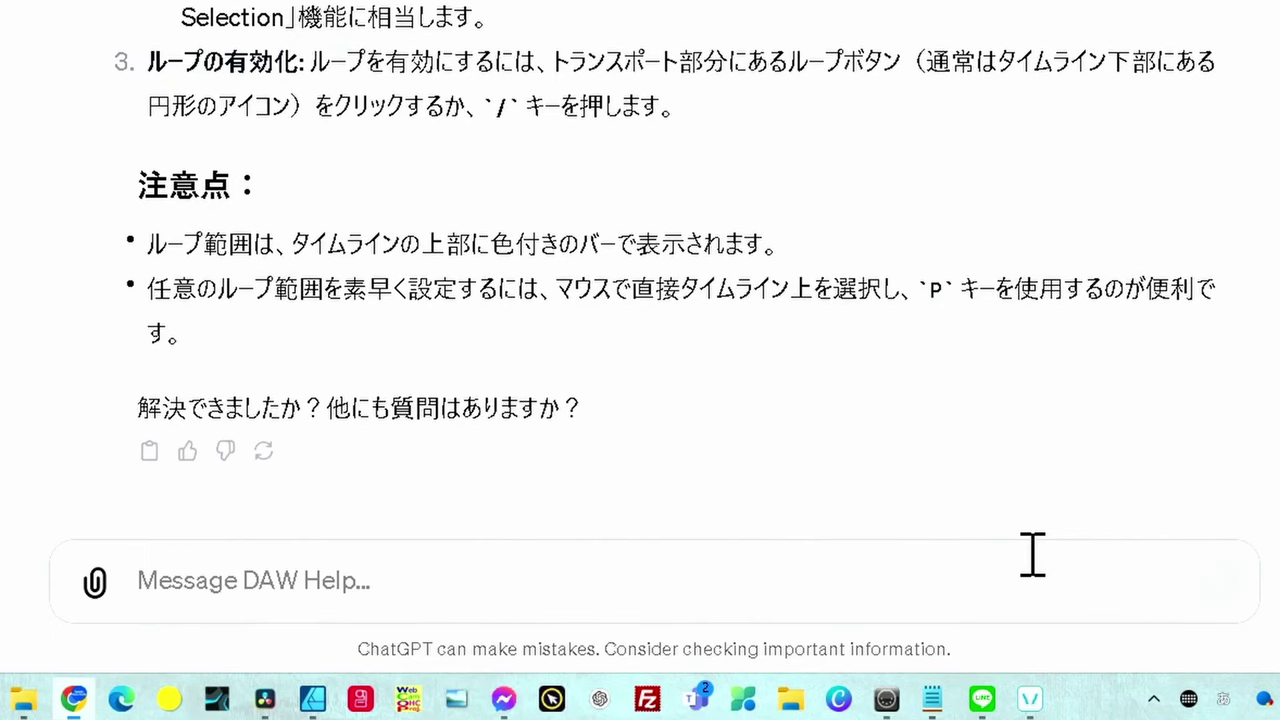
pyautogui.scroll(1, 538, 67)
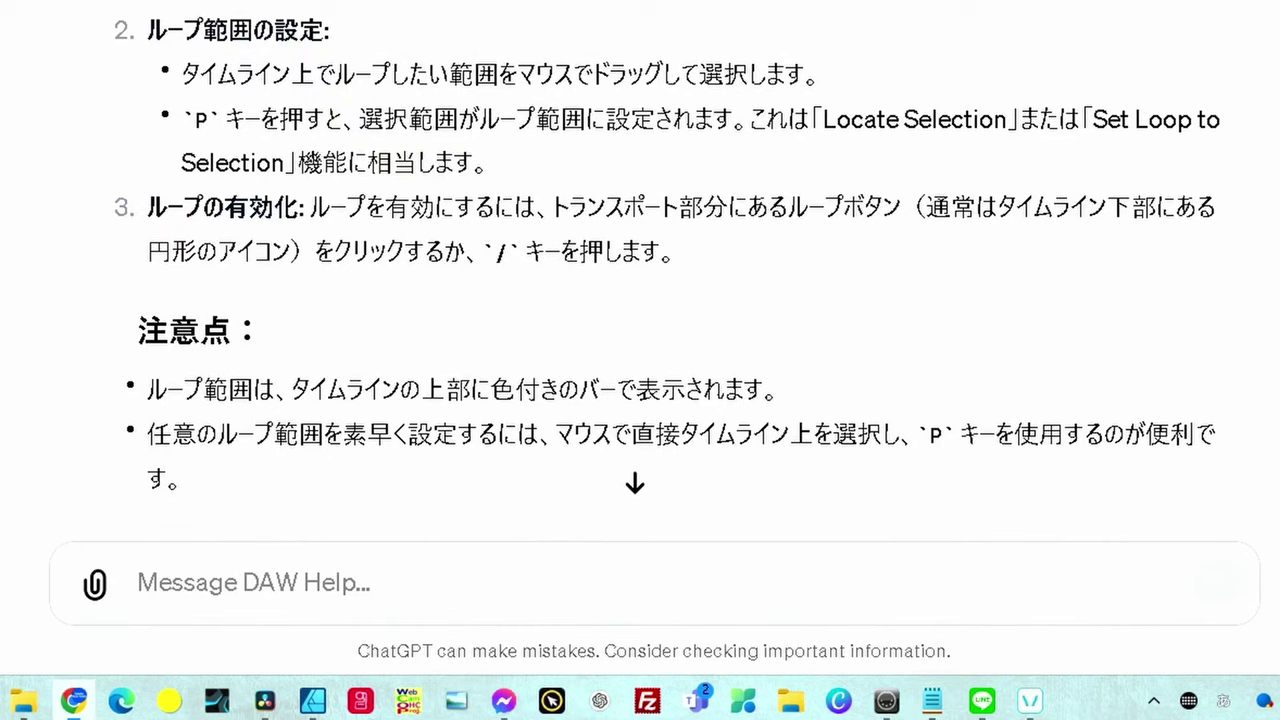
# - Draft 'CubaseにチェンジしてCubaseでのループ設定の便利な方法を教えて 僕はどちらも使っているので' in the message box
pyautogui.click(143, 580)
pyautogui.write('CubaseにチェンジしてCubaseでのループ設定の便利な方法を教えて')
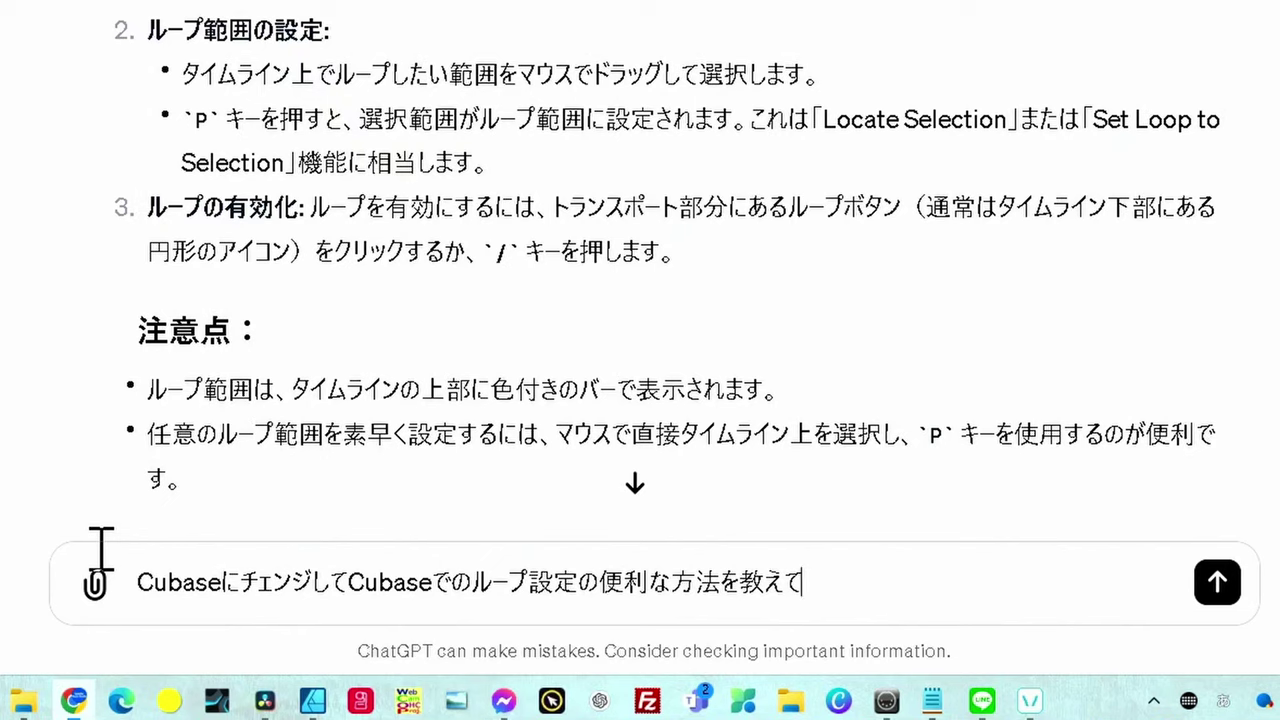
pyautogui.write('\u3000僕はどちらも使っているので')
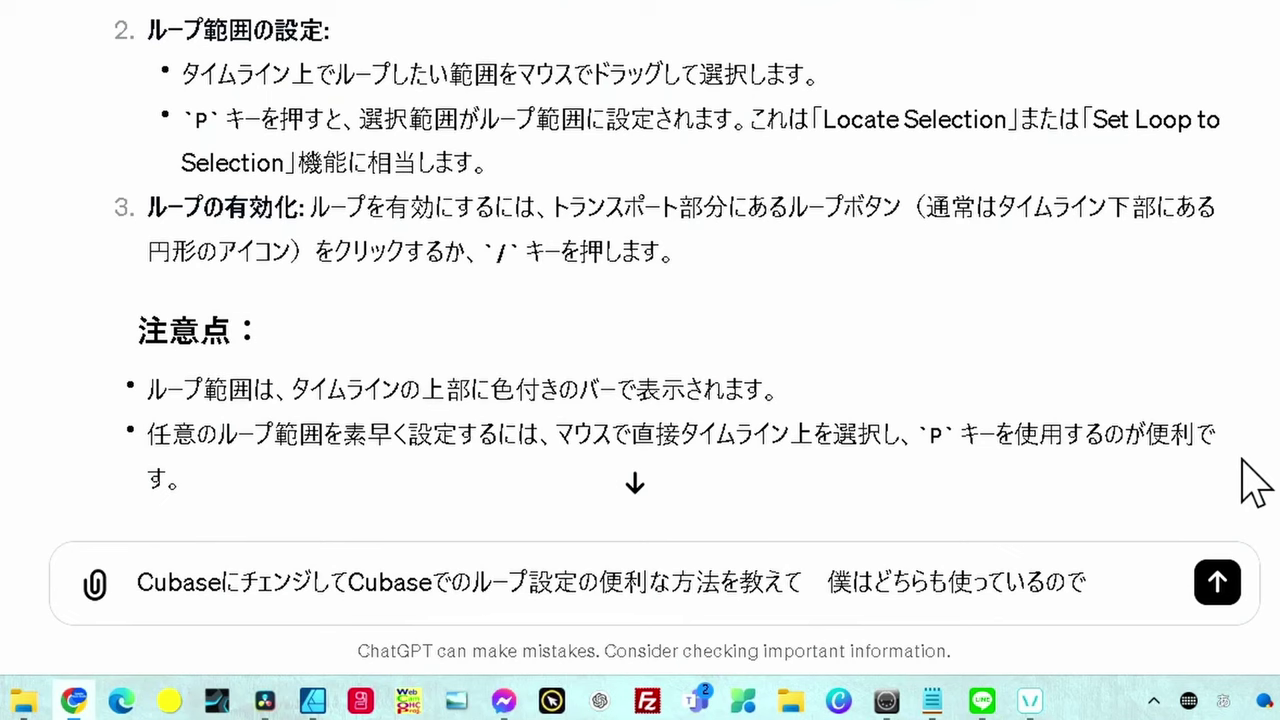
# - Send the Cubase loop question and scroll down through the answer on Locators, P and /
pyautogui.press('Return')
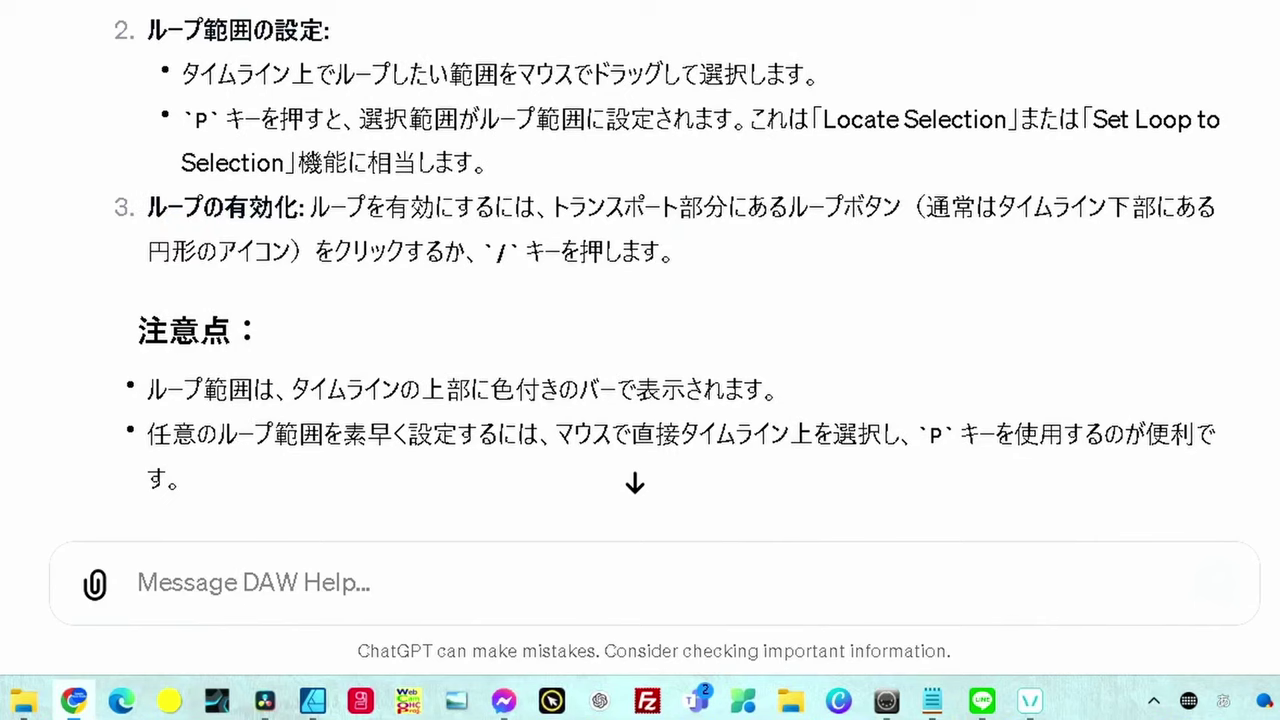
pyautogui.scroll(-2, 1243, 318)
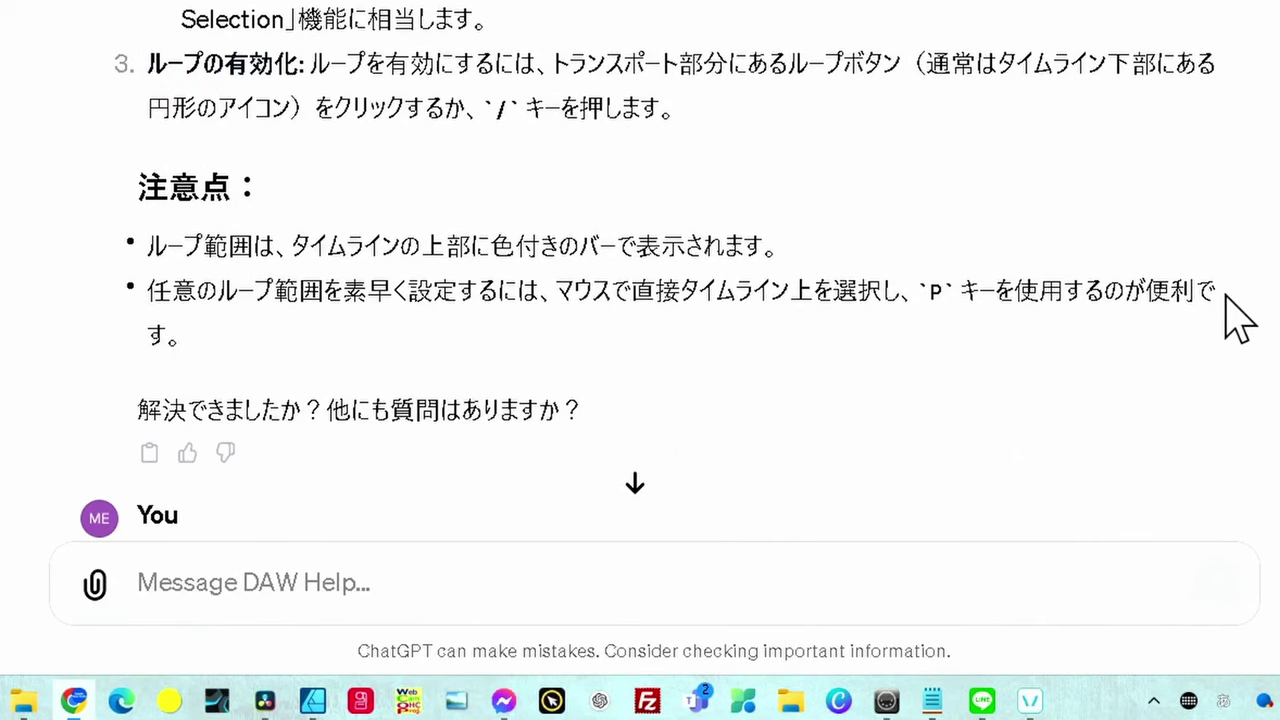
pyautogui.scroll(-2, 1200, 345)
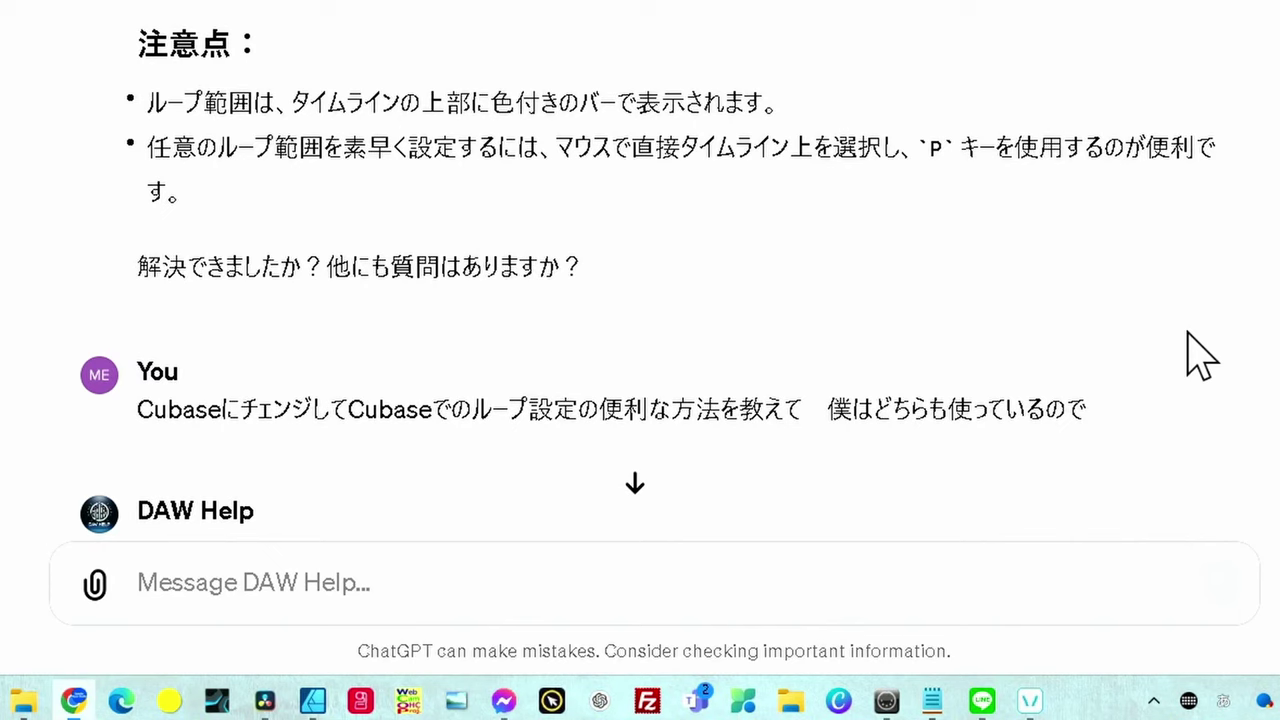
pyautogui.scroll(-6, 1200, 355)
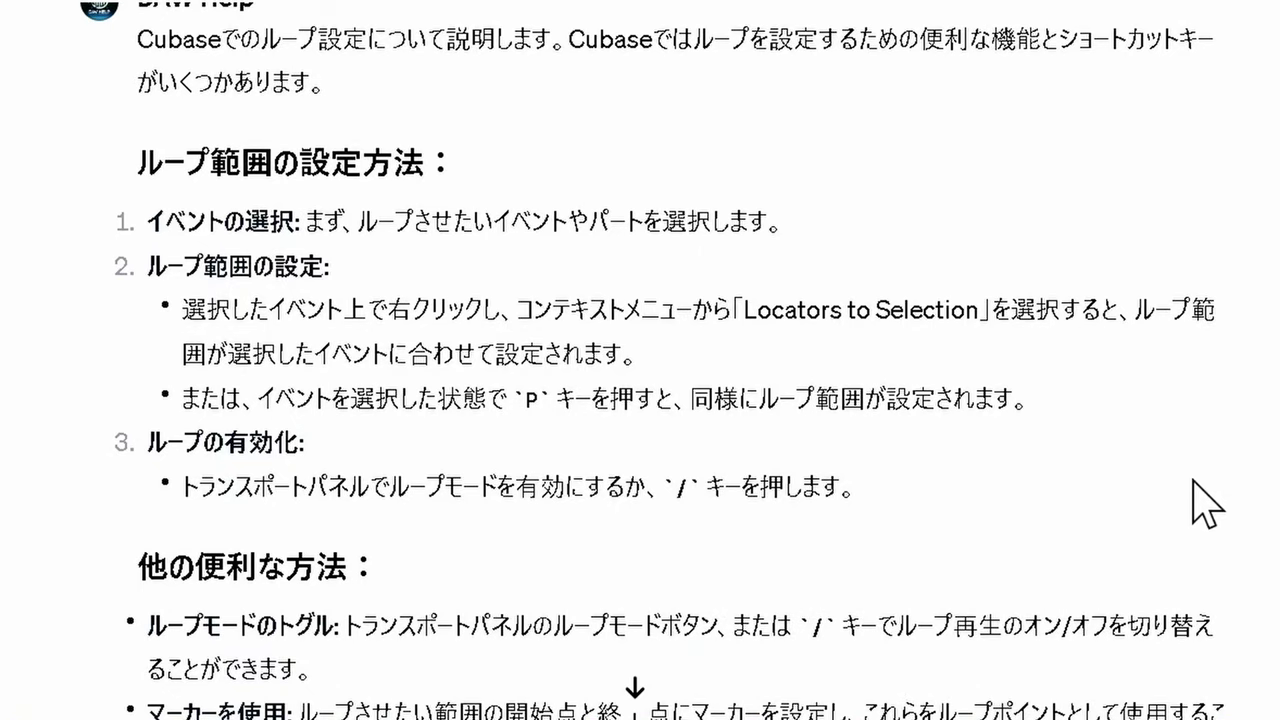
# - Scroll to the end of DAW Help's Cubase loop-setting answer
pyautogui.scroll(-2, 1195, 490)
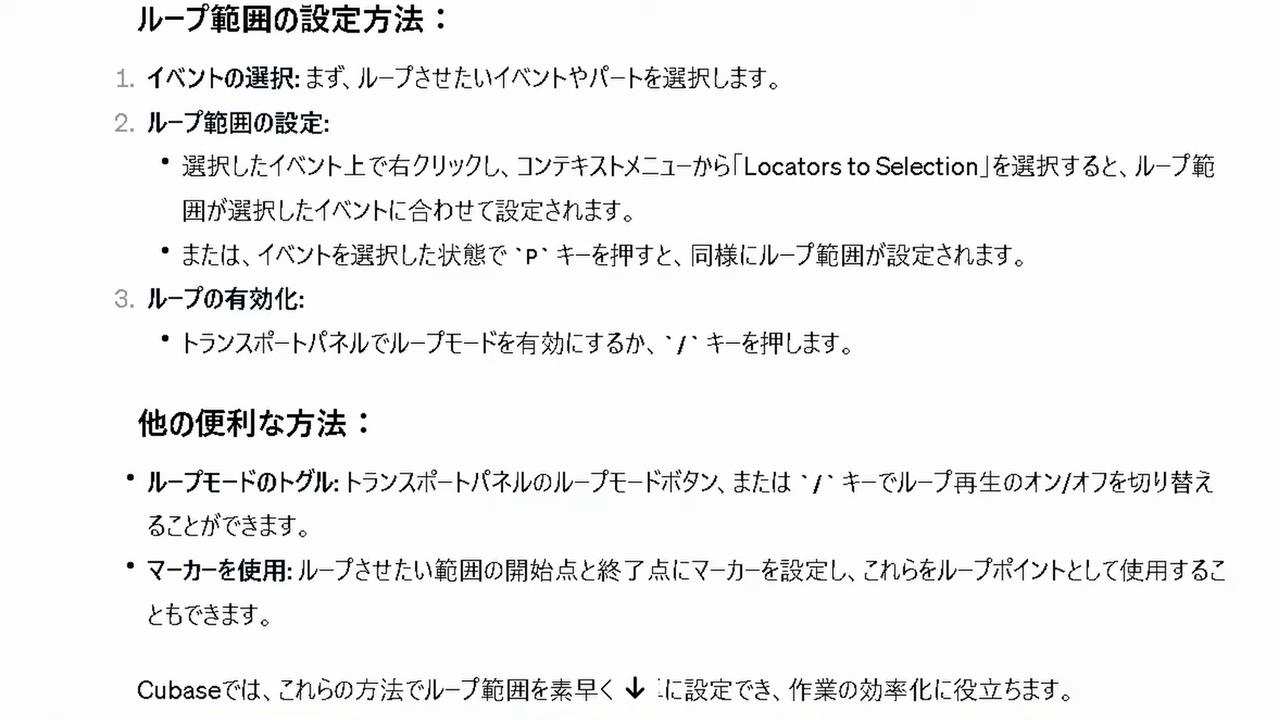
pyautogui.scroll(-2, 640, 360)
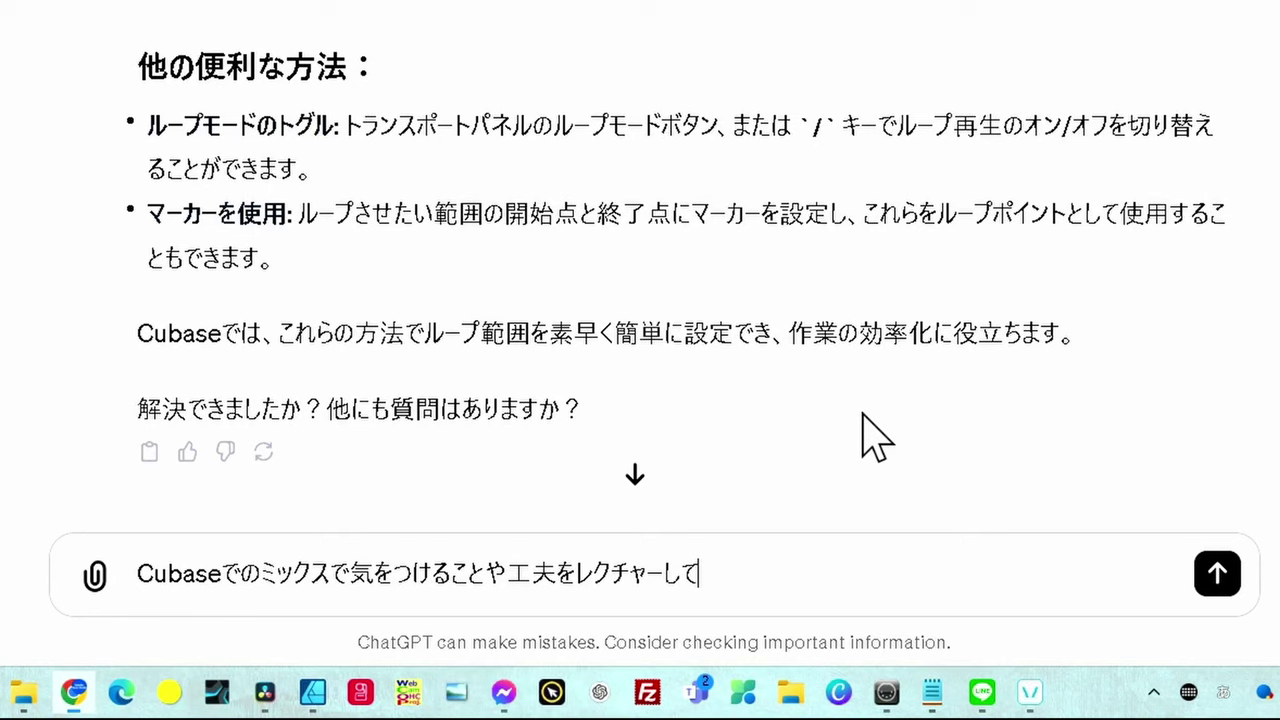
# - Submit the request for a lecture on Cubase mixing tips and precautions
pyautogui.click(1217, 578)
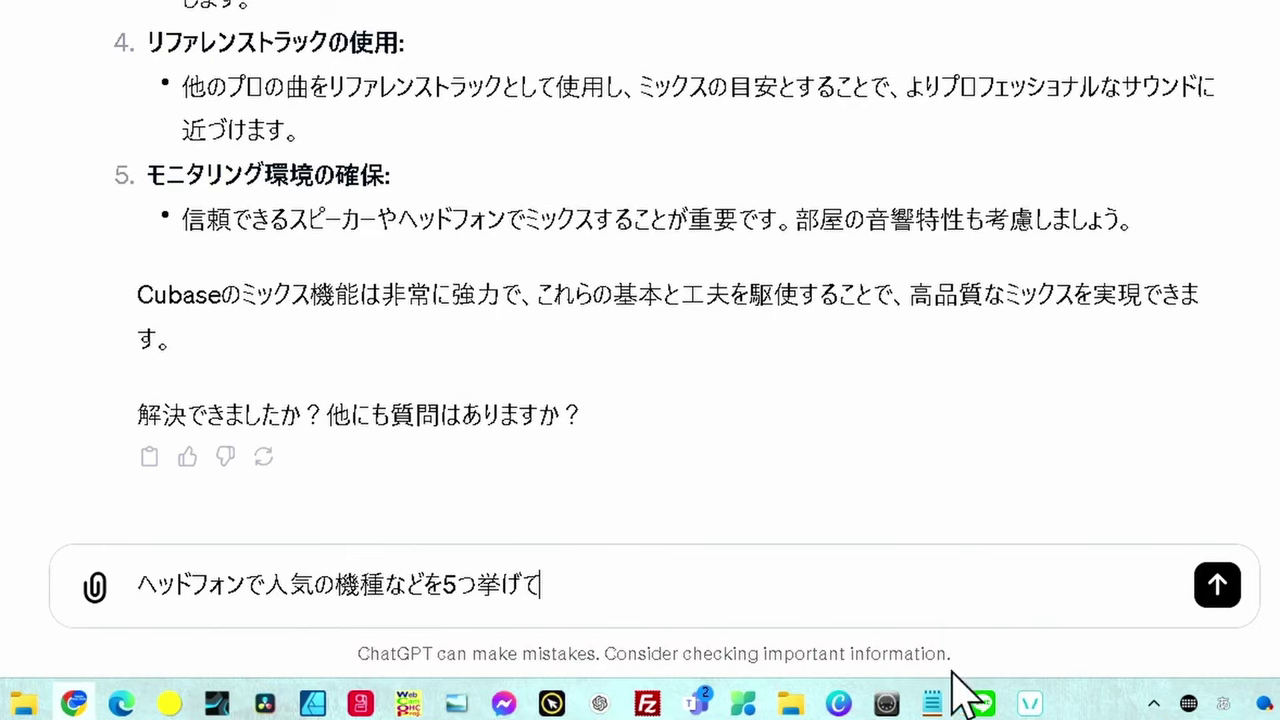
# - Send the request for five popular headphone models to DAW Help
pyautogui.click(1220, 582)
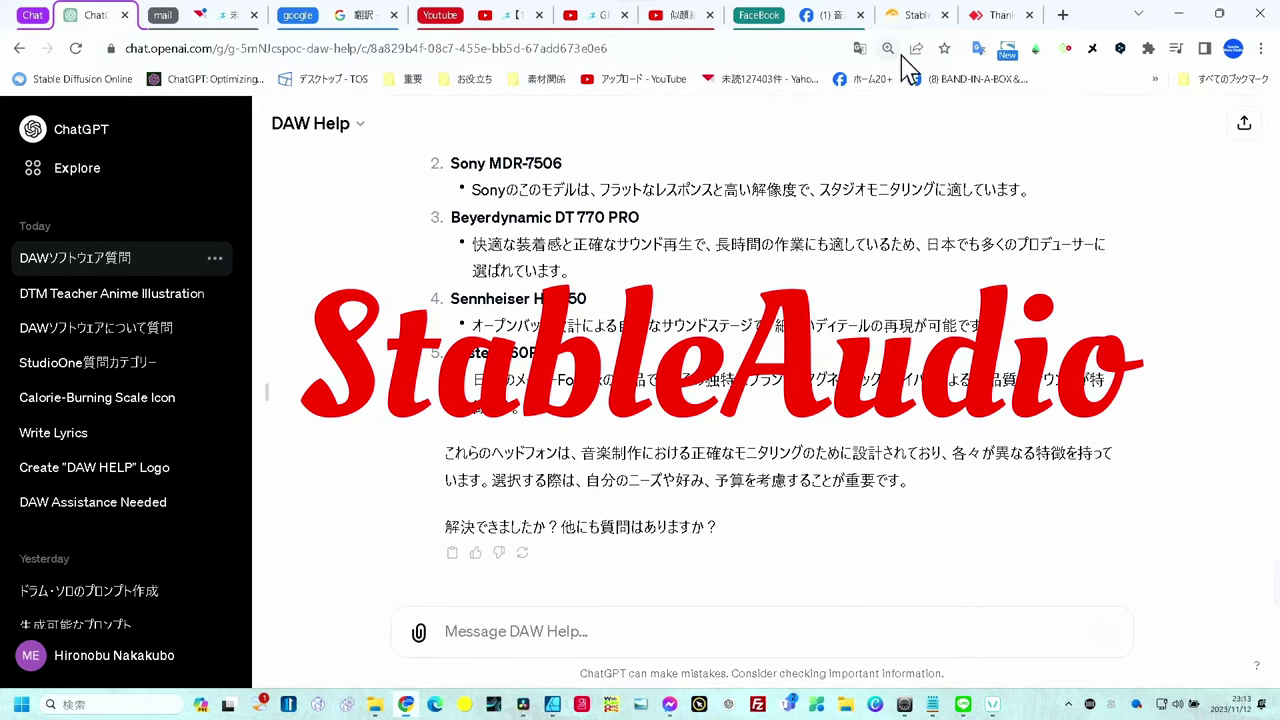
# - Switch to the Stable Audio browser tab showing the generate page
pyautogui.click(916, 15)
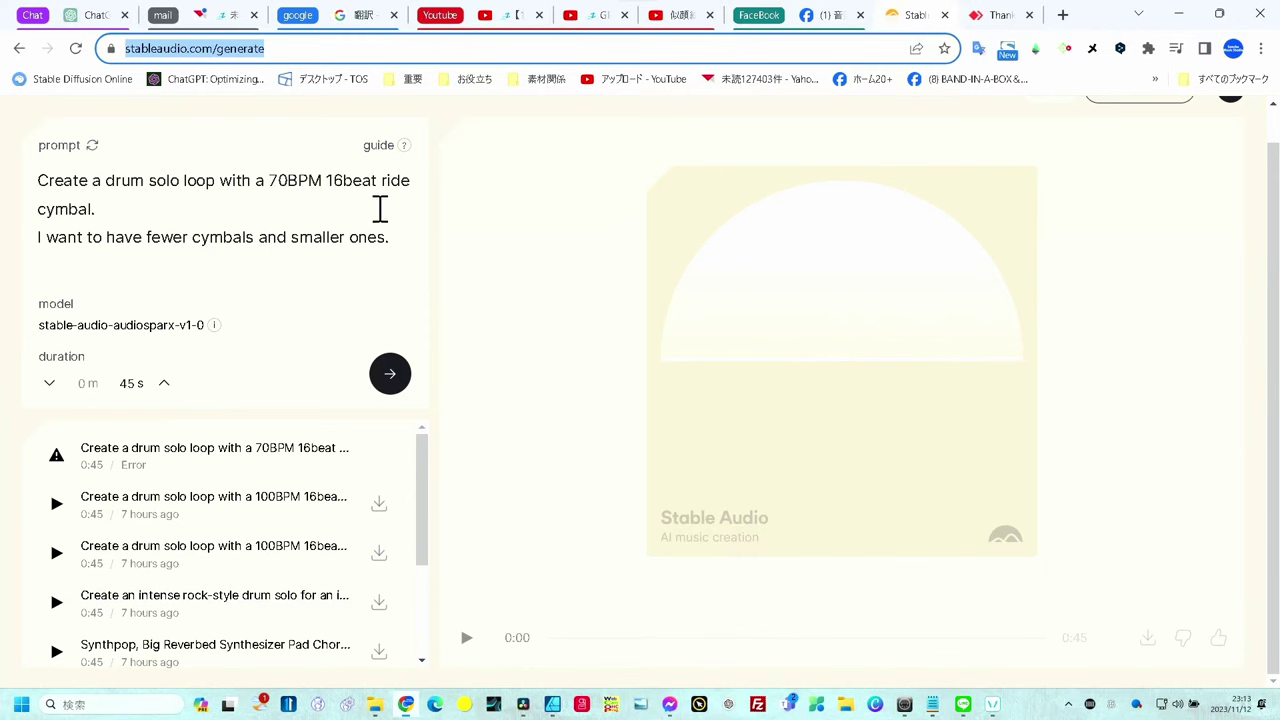
pyautogui.click(370, 18)
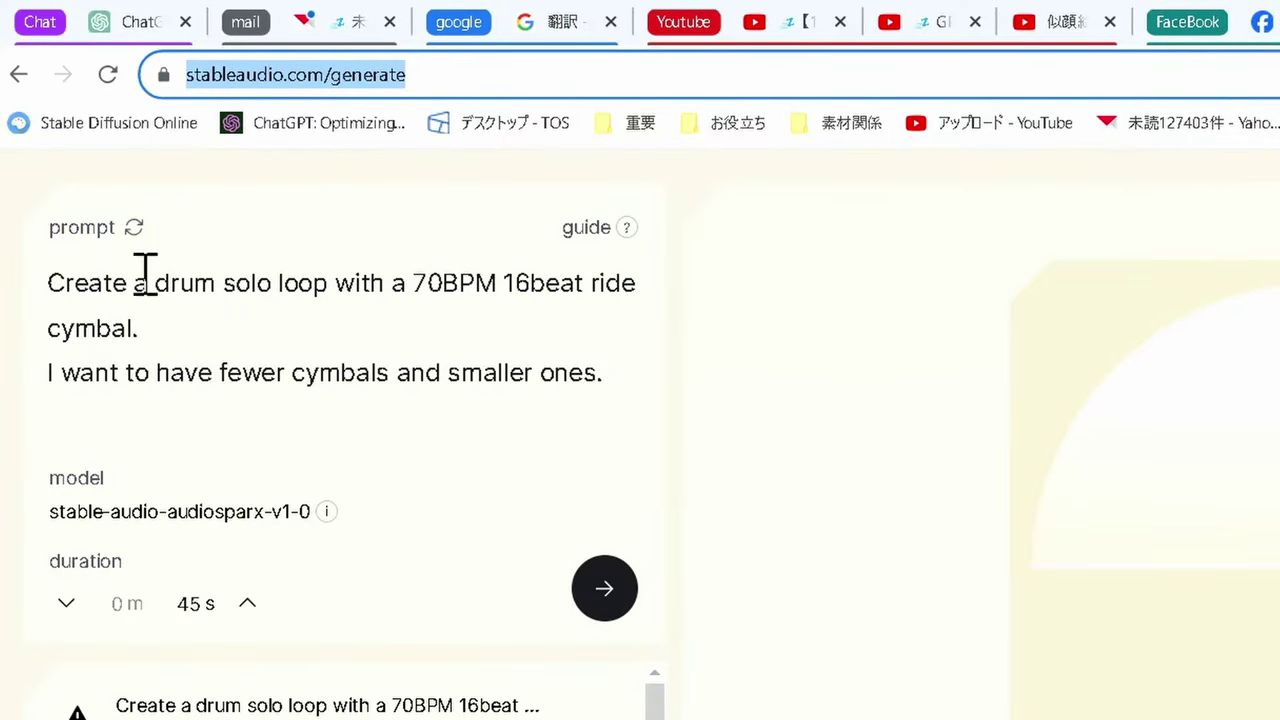
# - Replace the prompt with the pasted 100BPM 16beat ride-cymbal drum loop request and generate it
pyautogui.click(134, 228)
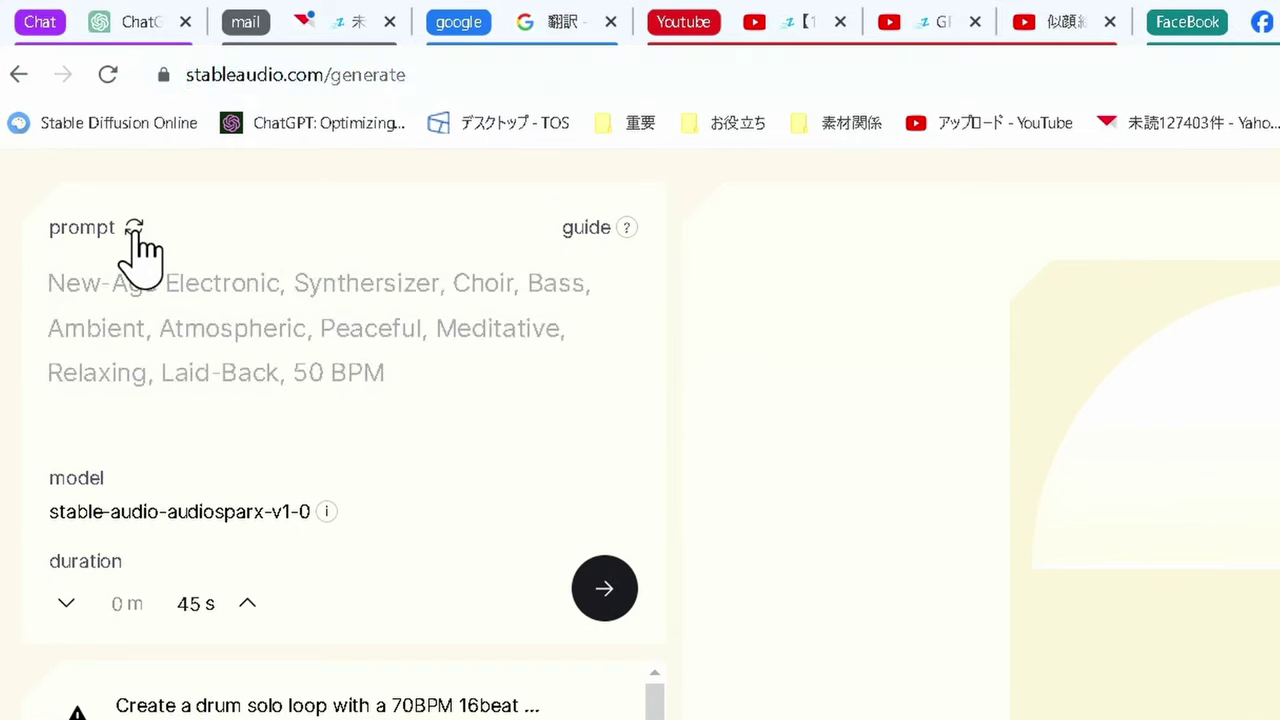
pyautogui.click(110, 286)
pyautogui.write('Create a drum solo loop with a 100BPM 16beat ride cymbal. I want to have fewer cymbals and smaller ones.')
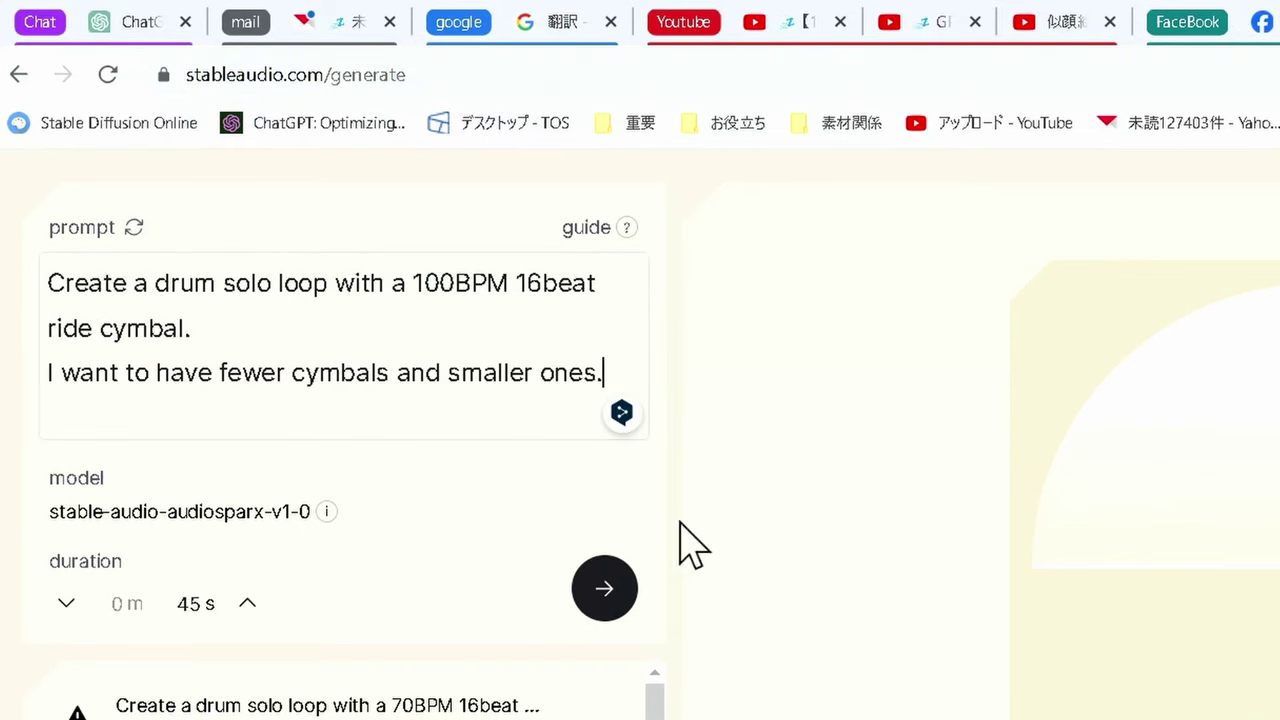
pyautogui.click(614, 614)
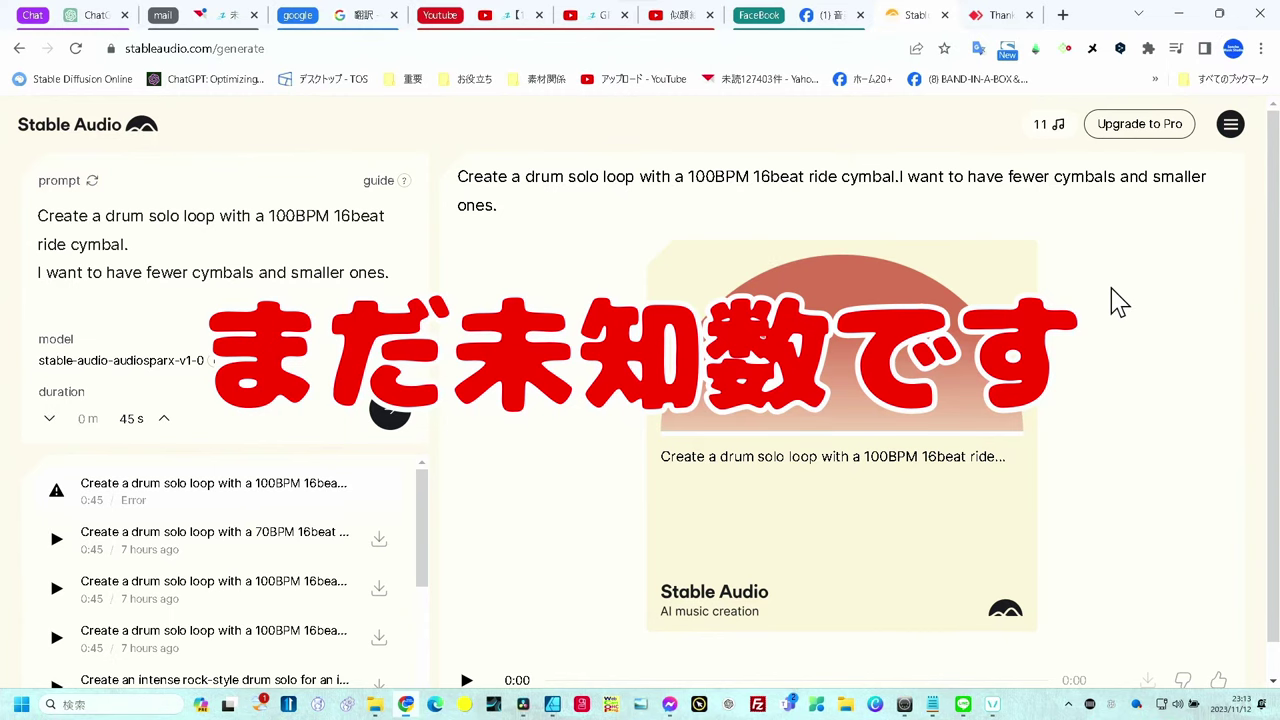
# - Play the earlier 70BPM 16beat ride-cymbal drum loop and pause it at 0:13
pyautogui.scroll(-1, 1118, 302)
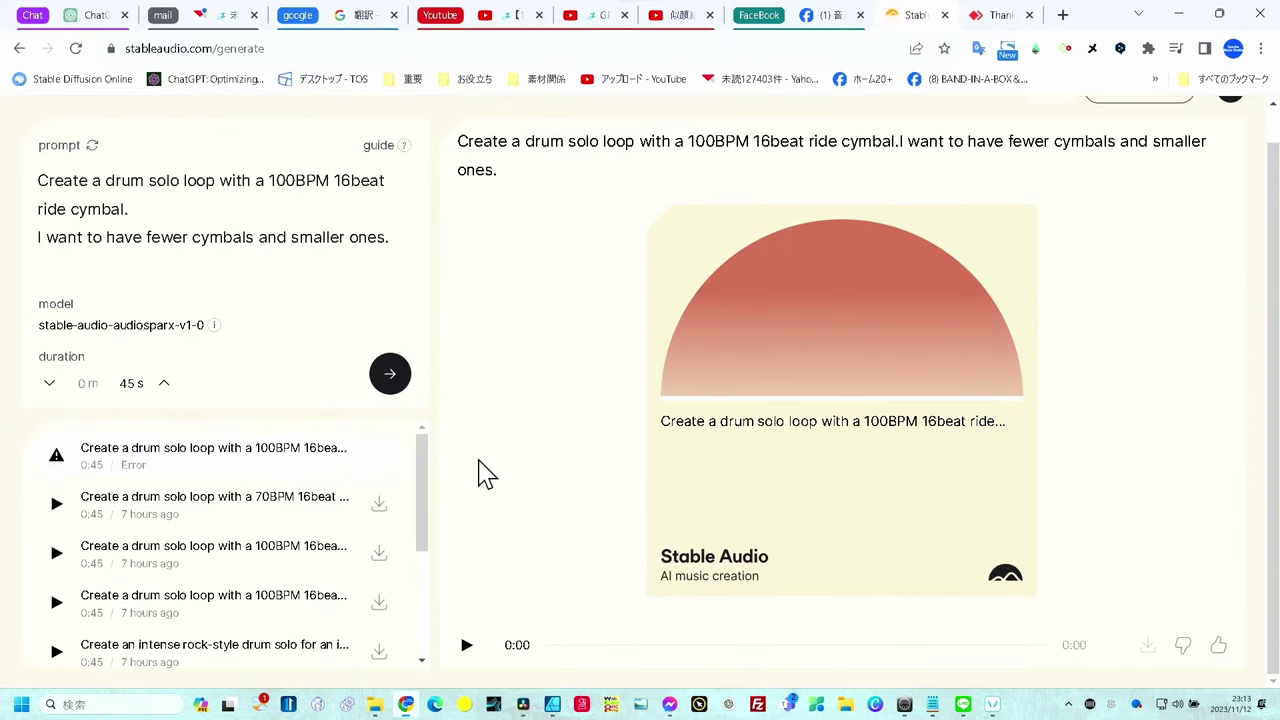
pyautogui.scroll(1, 478, 474)
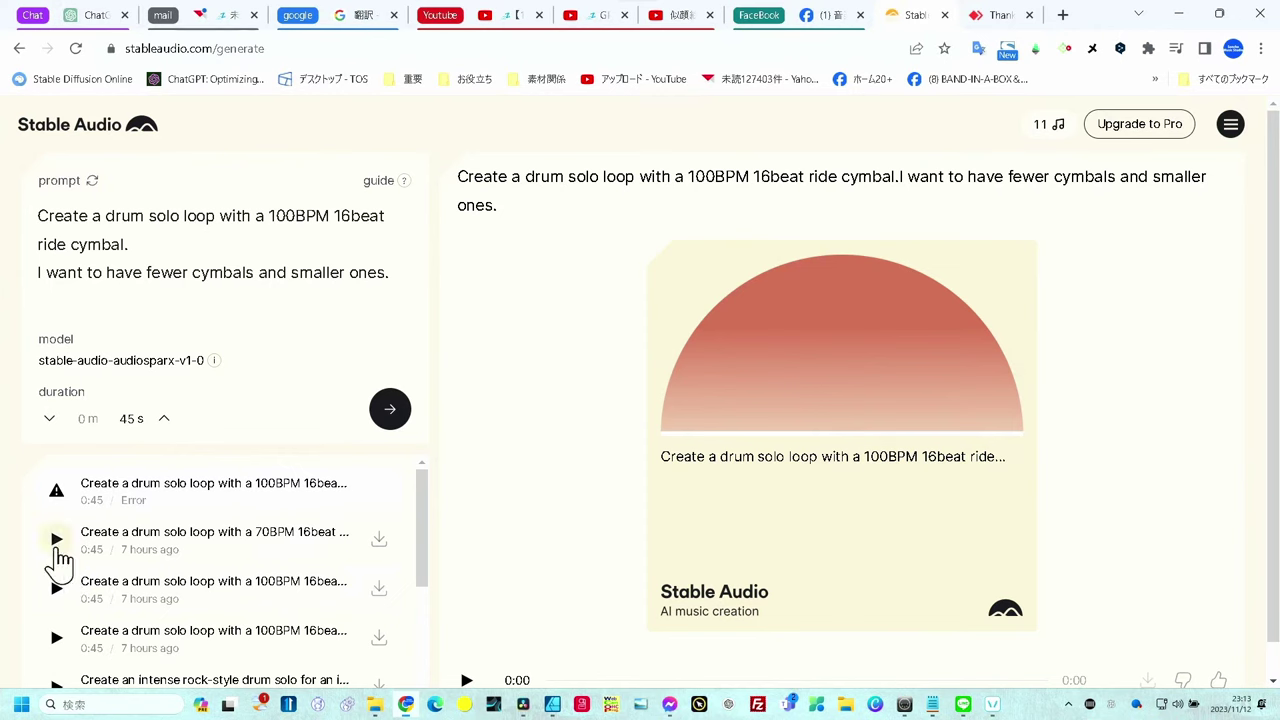
pyautogui.click(56, 540)
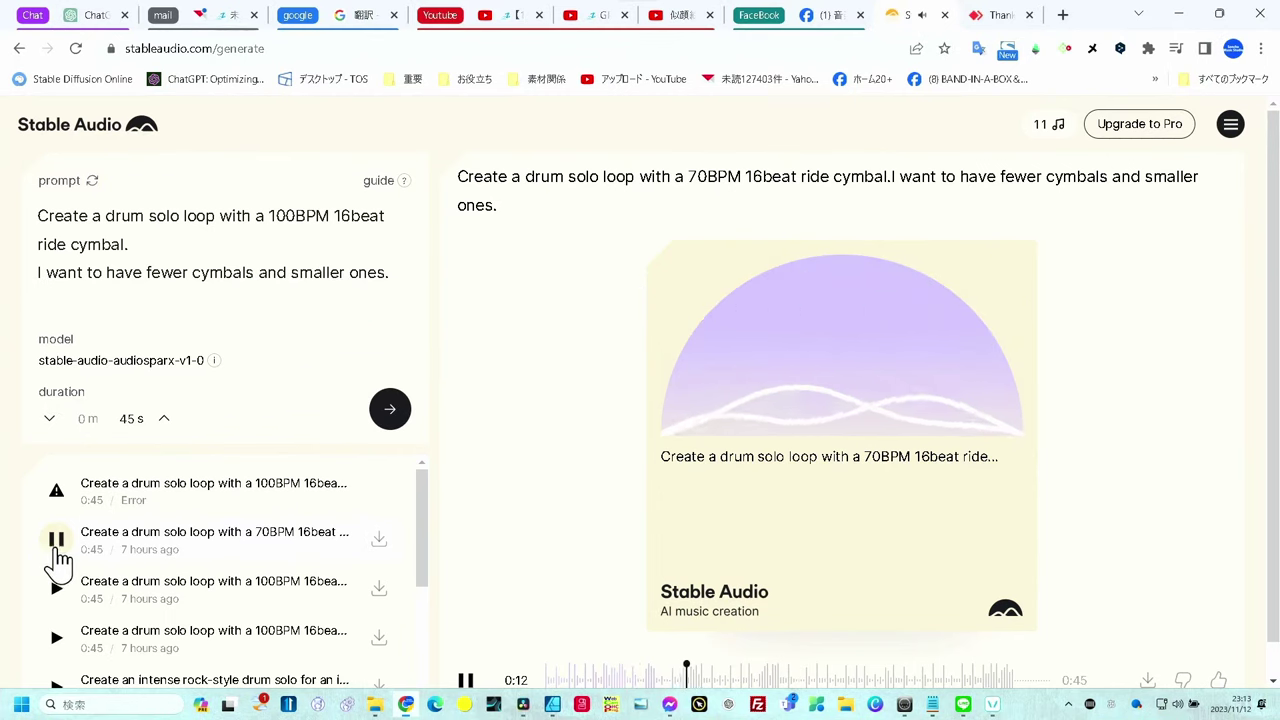
pyautogui.click(57, 550)
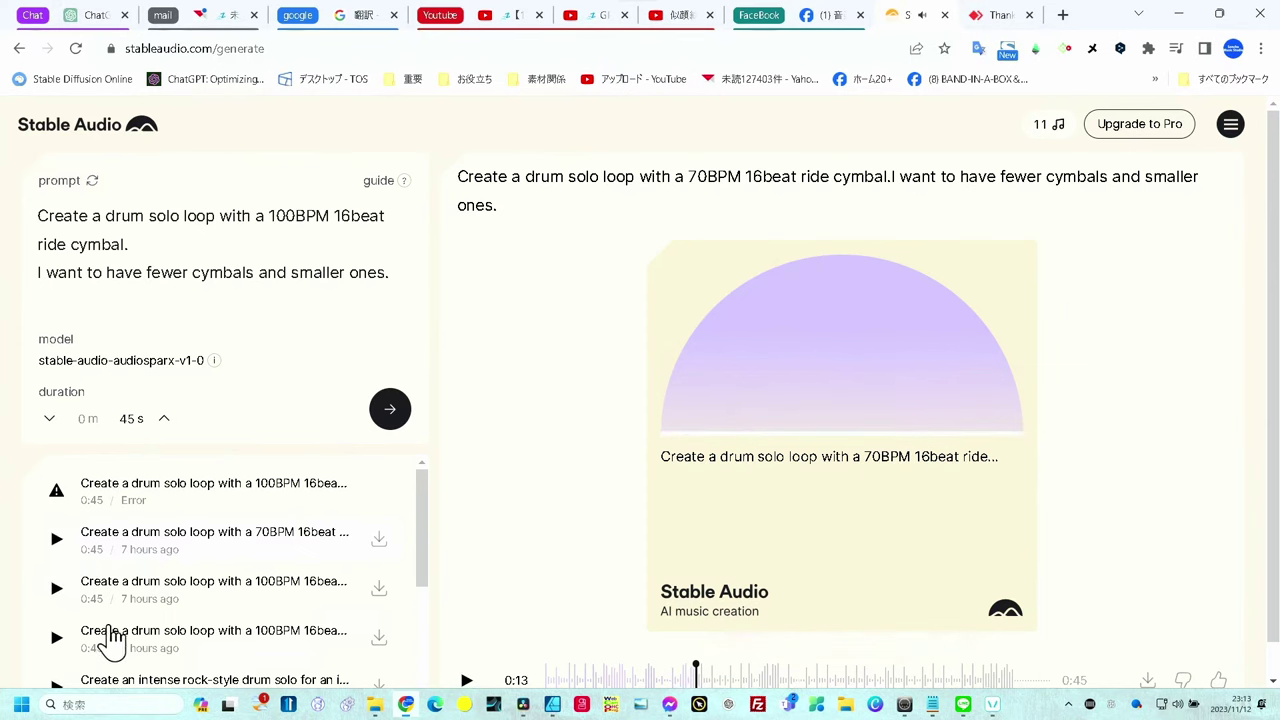
pyautogui.scroll(-2, 109, 634)
pyautogui.scroll(-1, 130, 625)
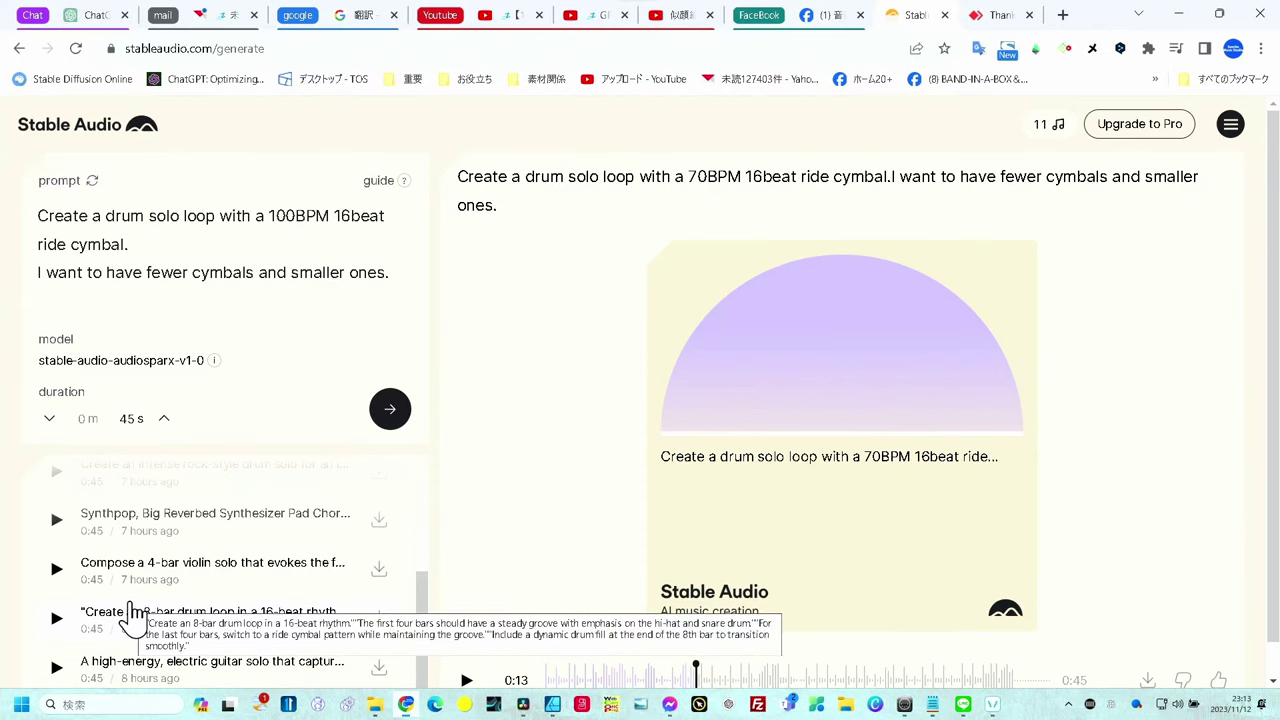
# - Play the earlier 4-bar violin solo generation from the history list, then stop it
pyautogui.scroll(-1, 130, 620)
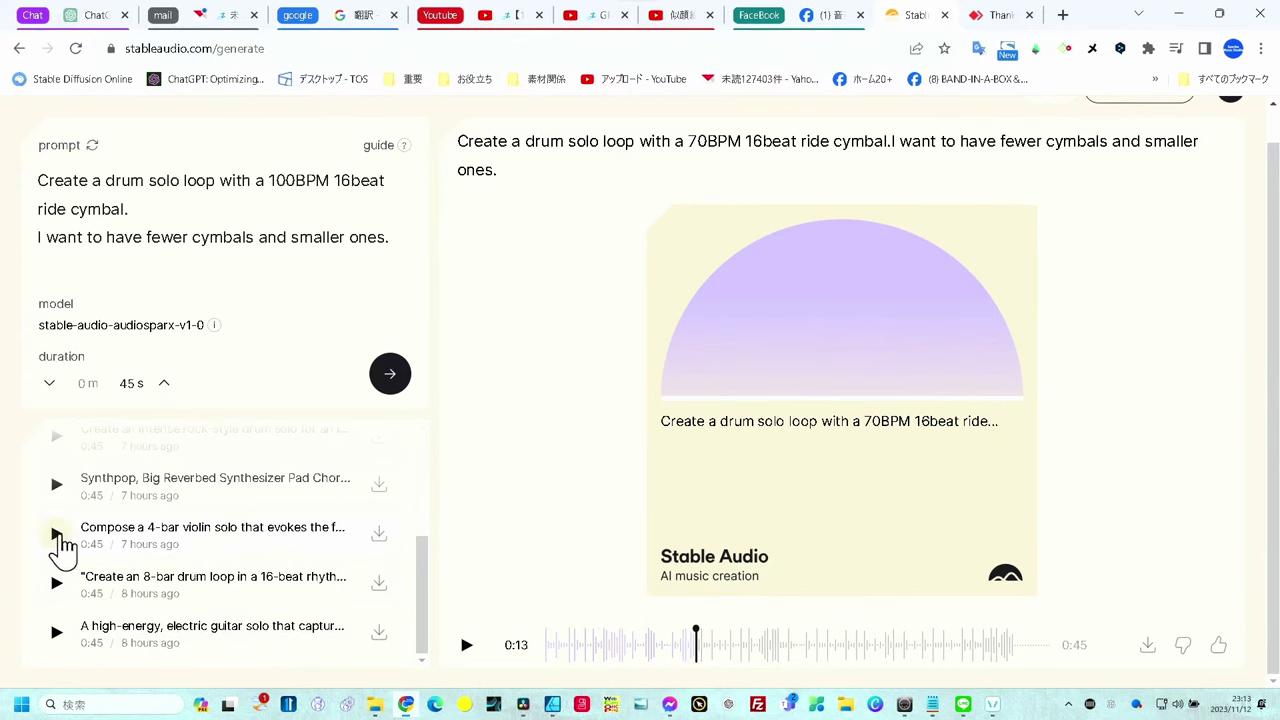
pyautogui.click(56, 536)
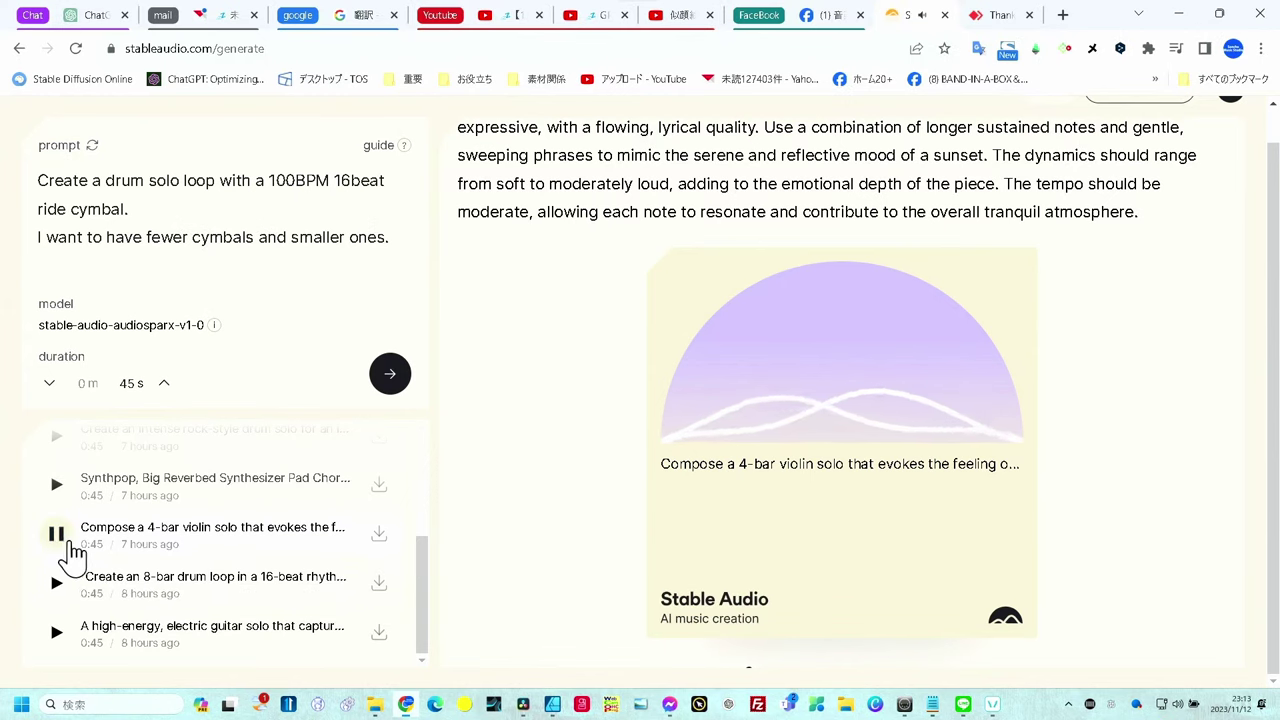
pyautogui.click(57, 533)
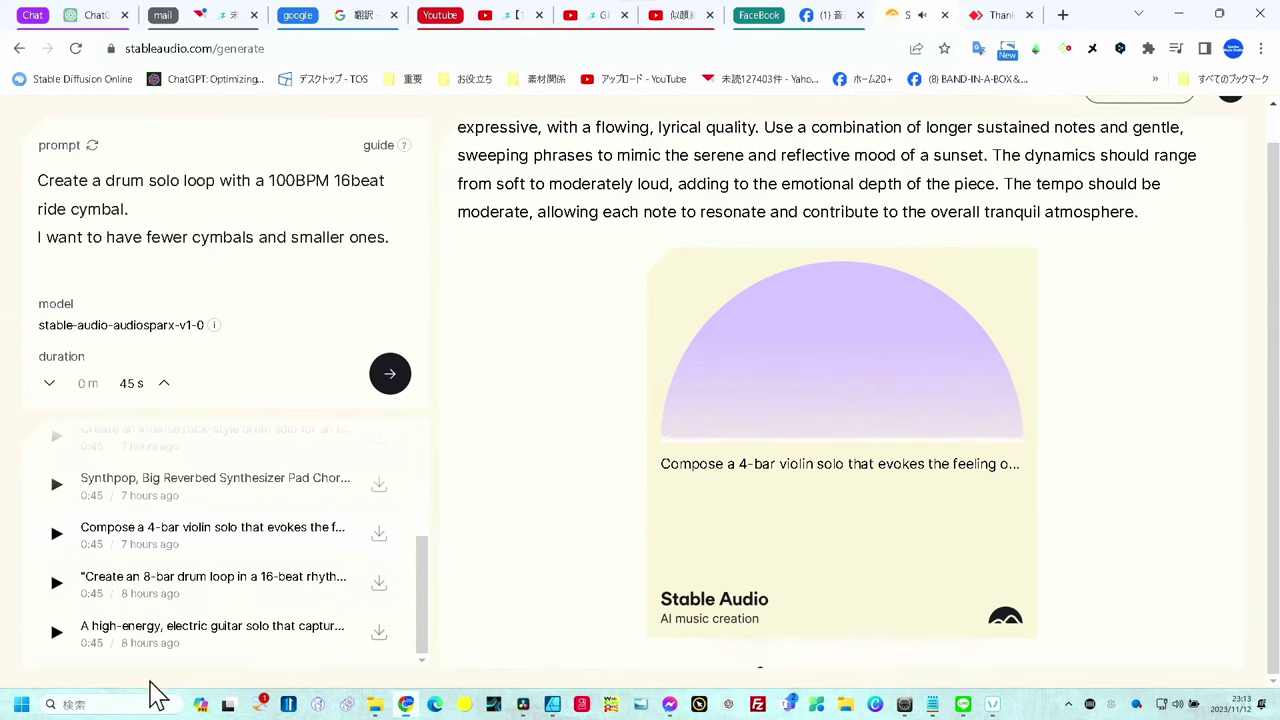